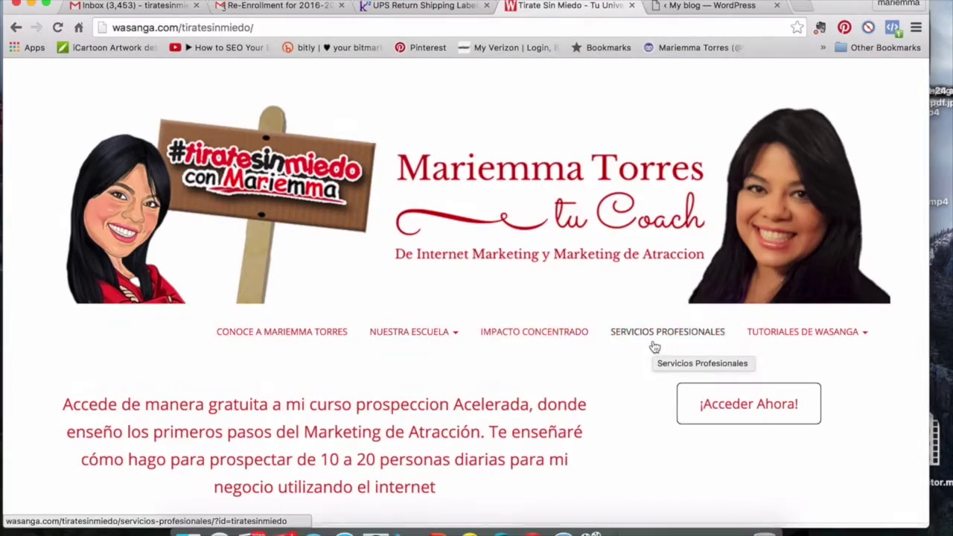
- Switch from the example site to the My blog WordPress admin and start a new page
scroll(653, 347, down, 10)
scroll(653, 347, down, 15)
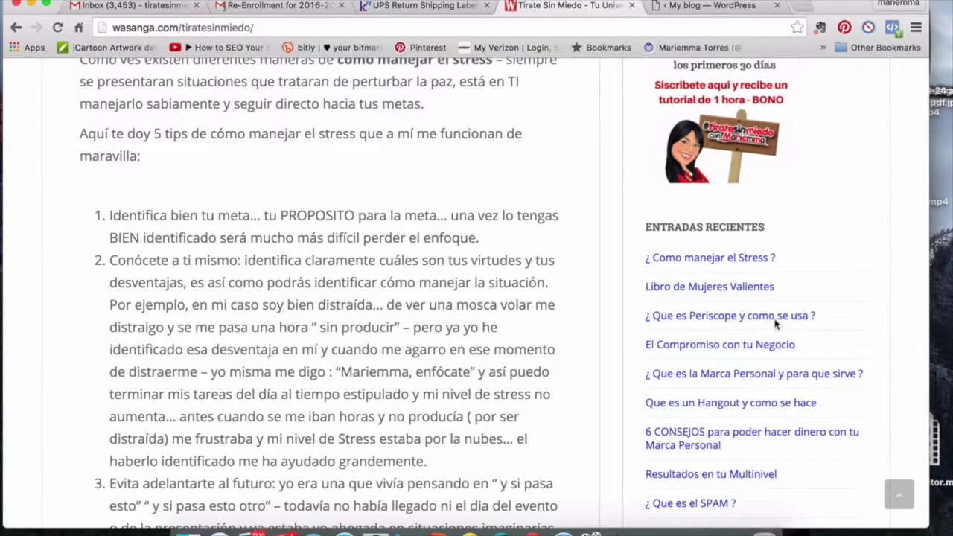
click(745, 8)
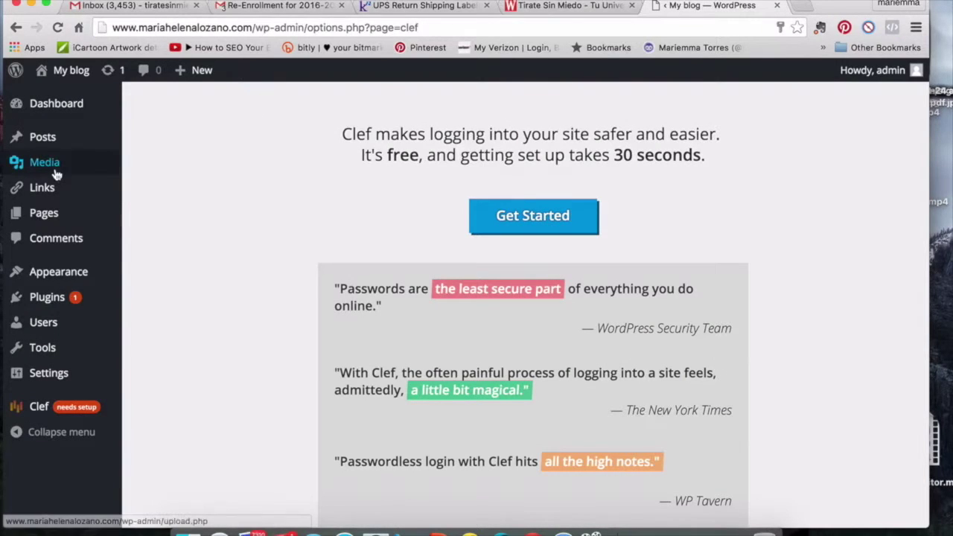
mouse_move(39, 142)
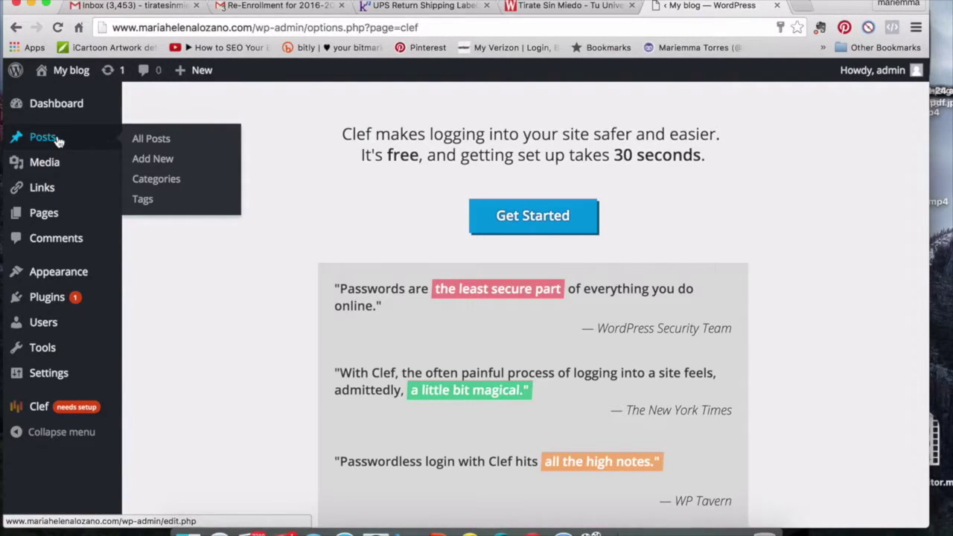
mouse_move(52, 217)
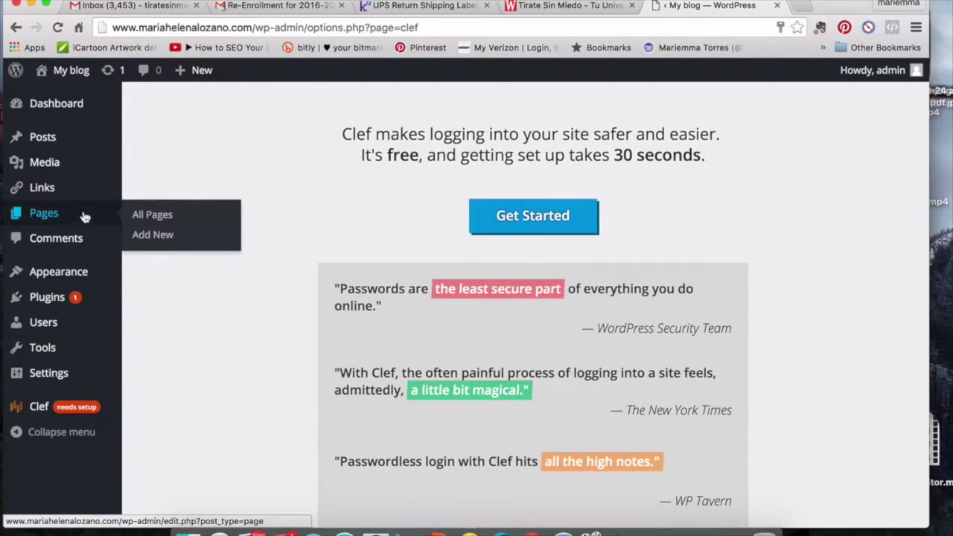
click(154, 235)
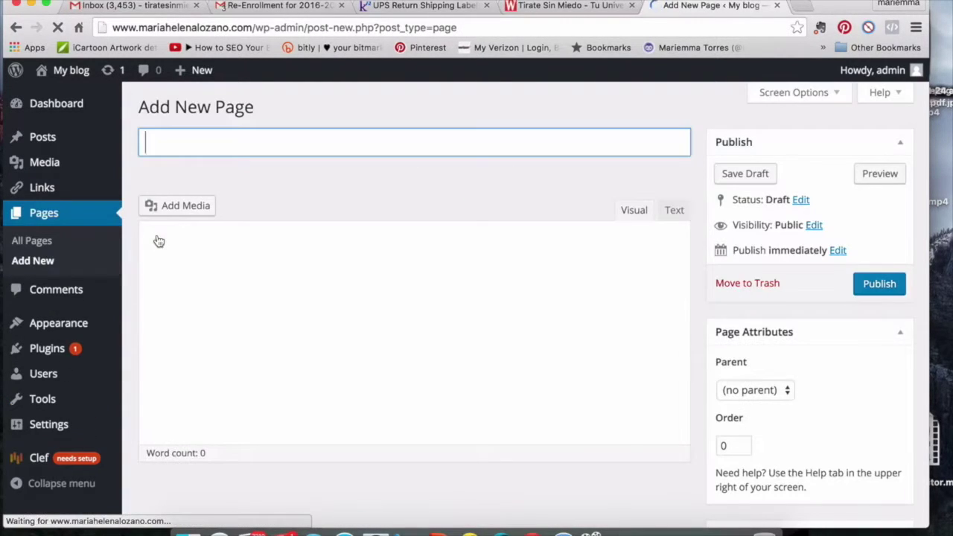
- Title the new page "Conece a" followed by the site owner's full name
click(178, 135)
text(QUei)
key(BackSpace)
key(BackSpace)
key(BackSpace)
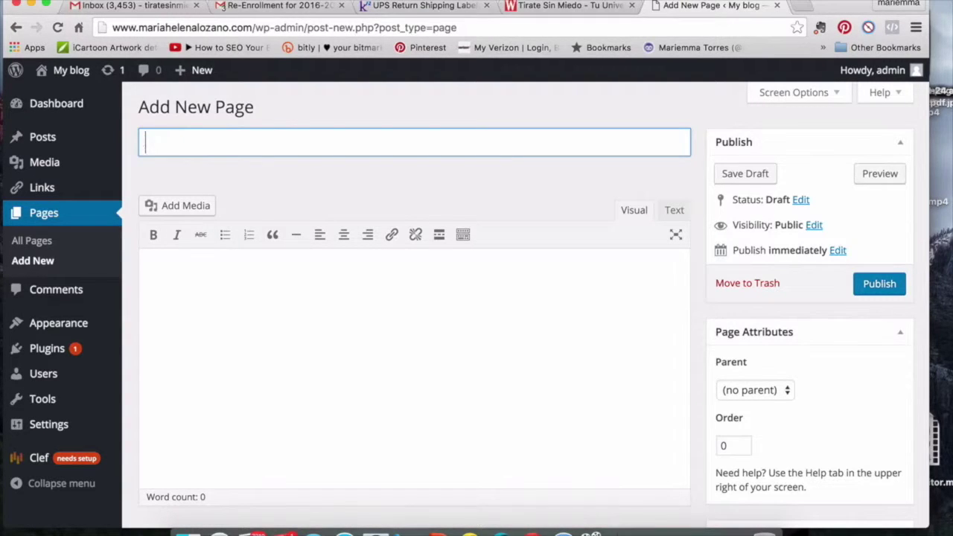
text(Coneoce a)
key(BackSpace)
key(BackSpace)
key(BackSpace)
key(BackSpace)
key(BackSpace)
text(ce)
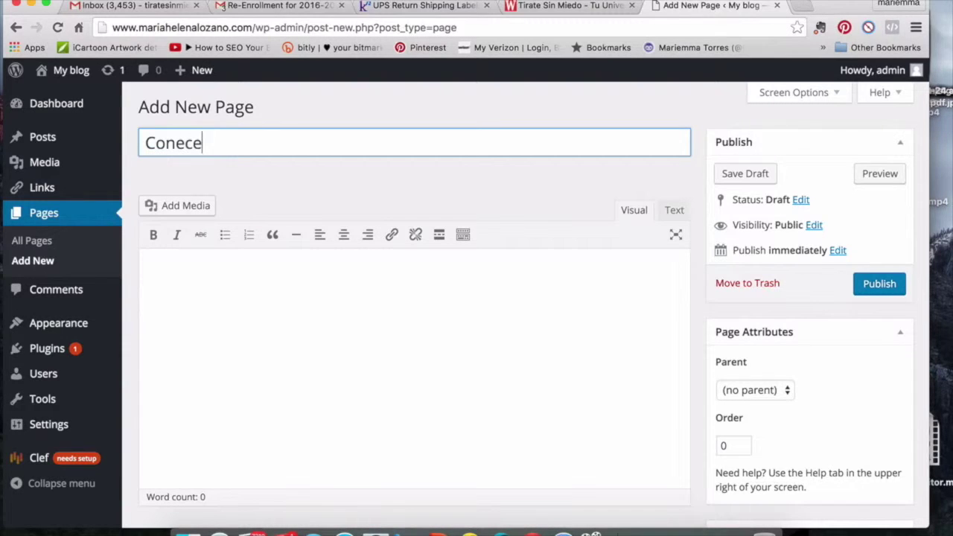
text( a Mia)
text(aria Helena )
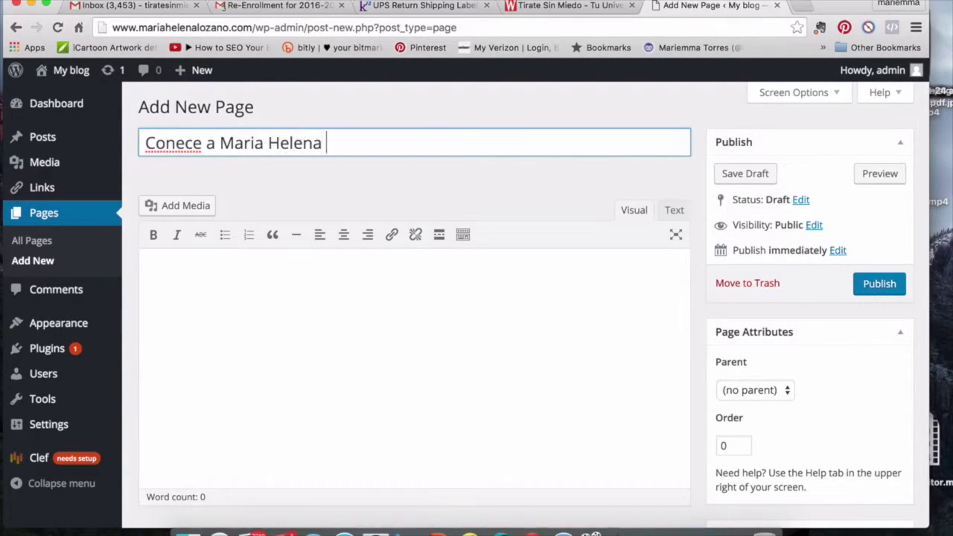
text(Lozano)
click(205, 286)
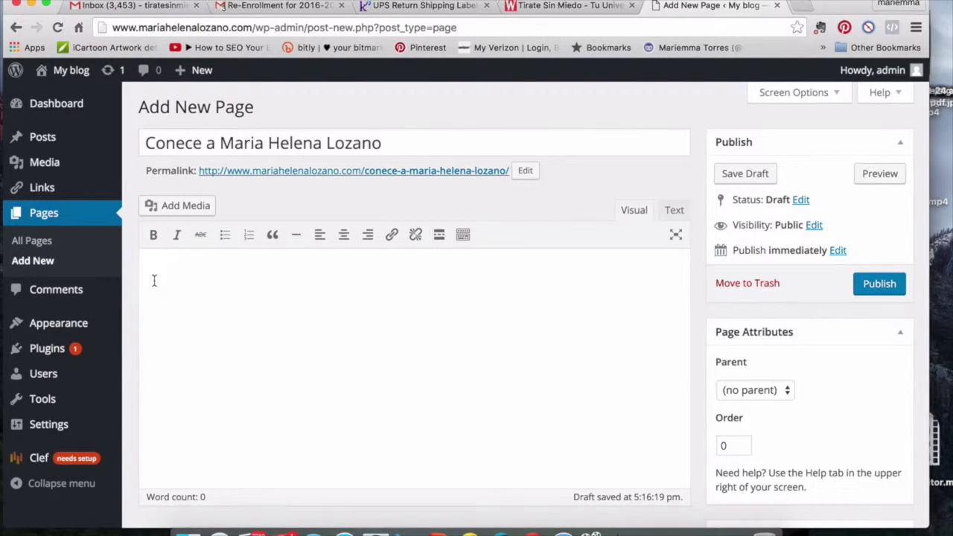
- Leave the page editor, change the permalink structure to Post name and save the permalink settings
mouse_move(88, 332)
mouse_move(60, 402)
mouse_move(39, 427)
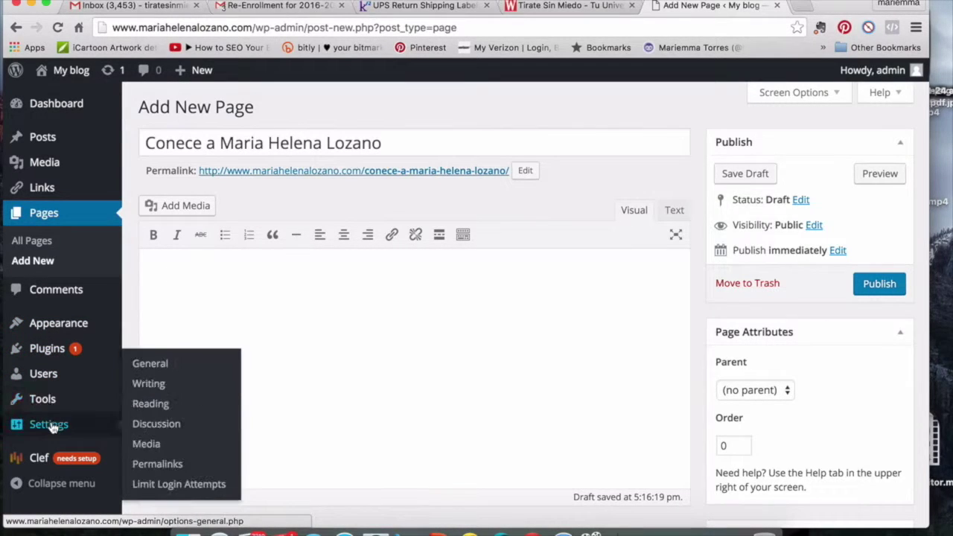
click(153, 464)
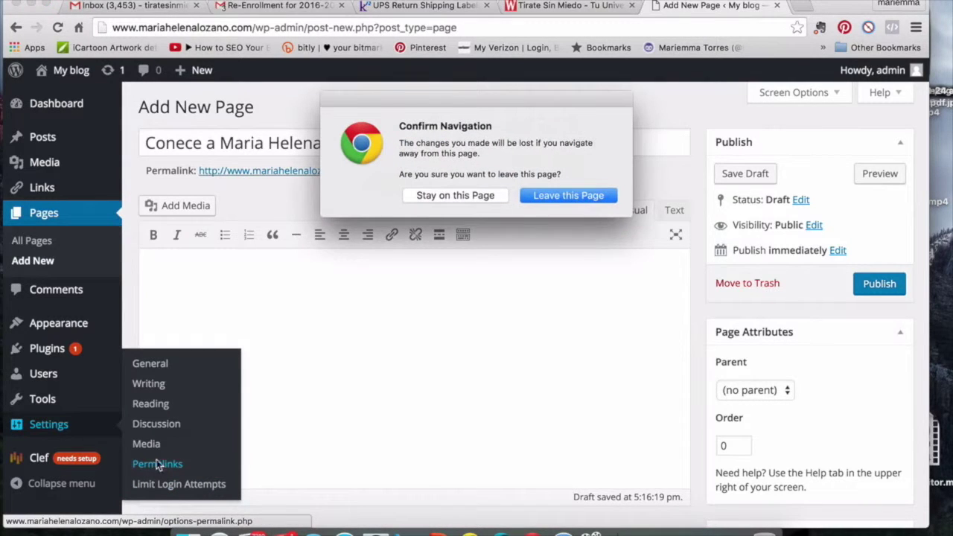
click(568, 196)
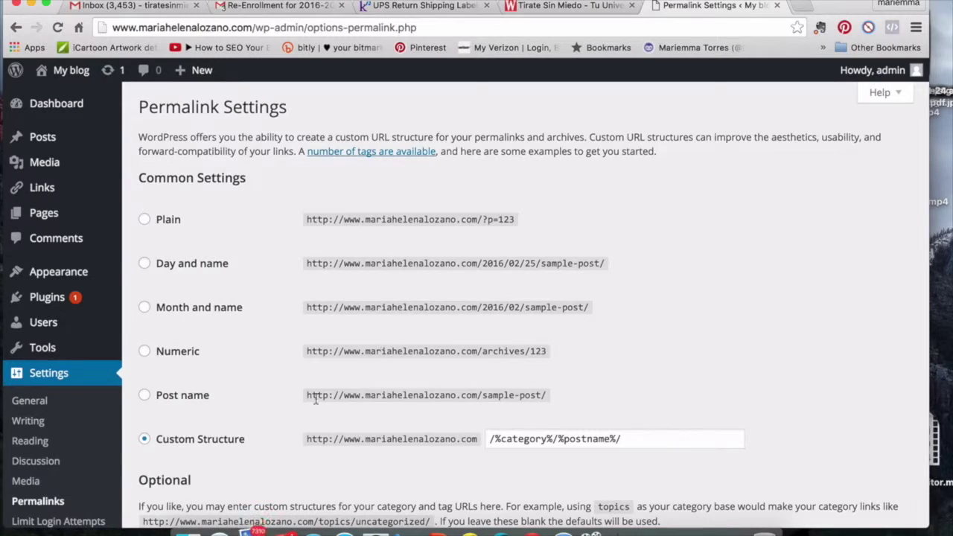
click(145, 397)
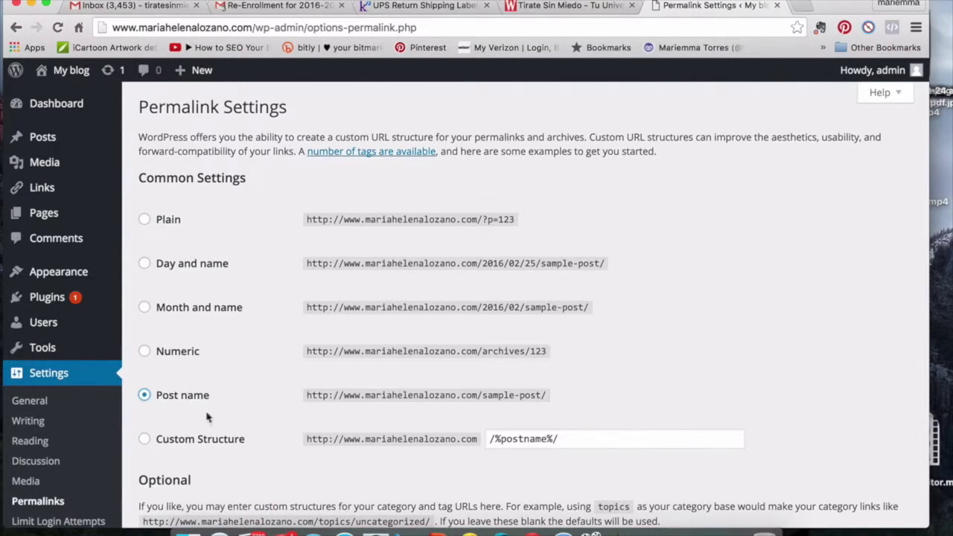
scroll(170, 405, down, 5)
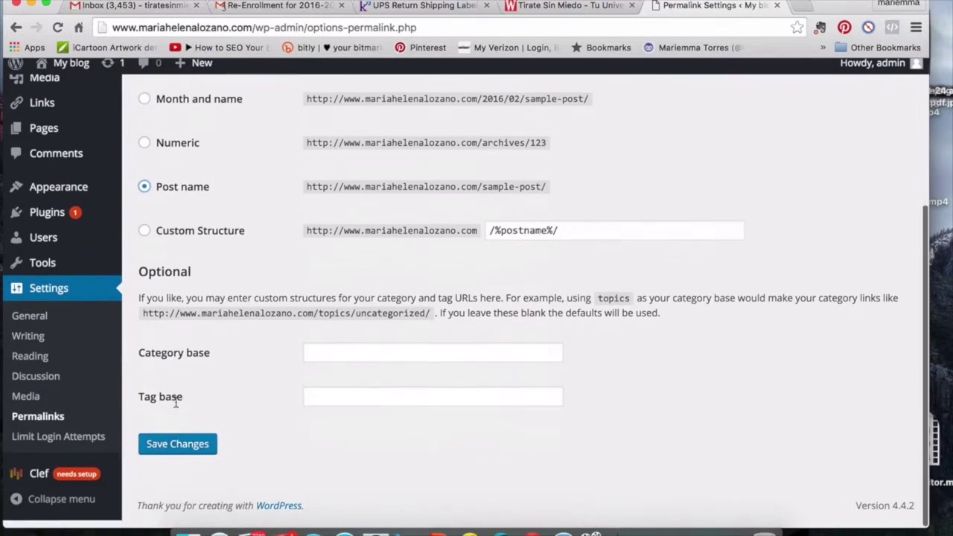
click(167, 457)
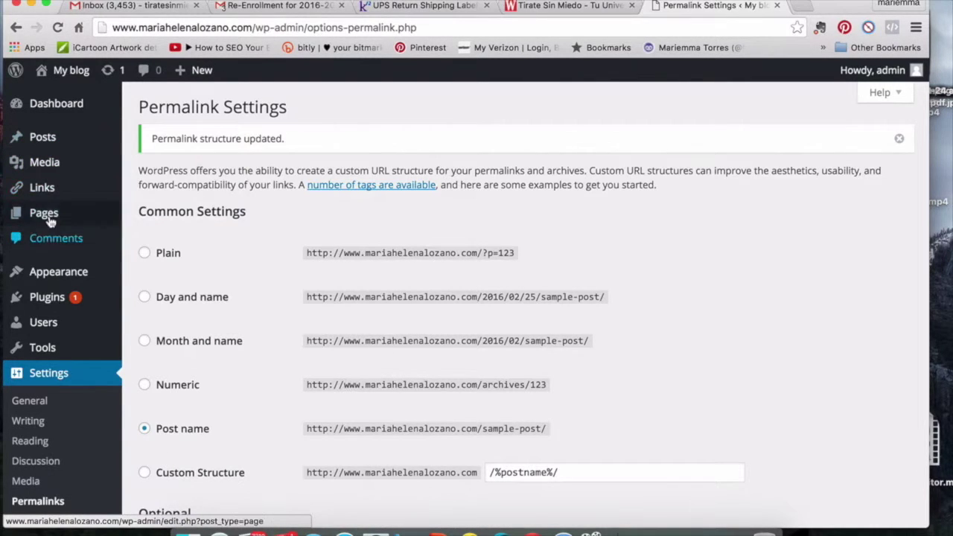
- Reopen the draft "Conece a" page from the list of pages and enter two lines of placeholder text in its body
mouse_move(107, 215)
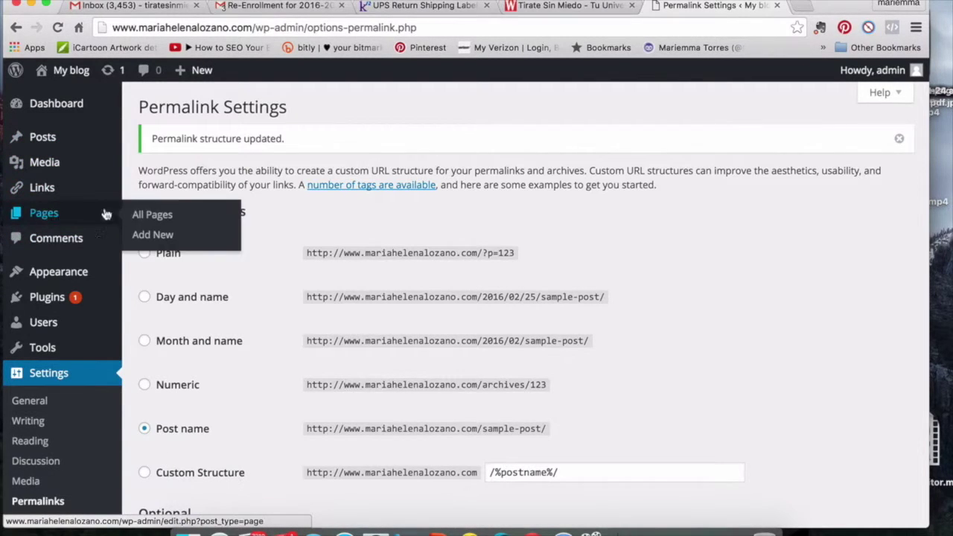
click(153, 215)
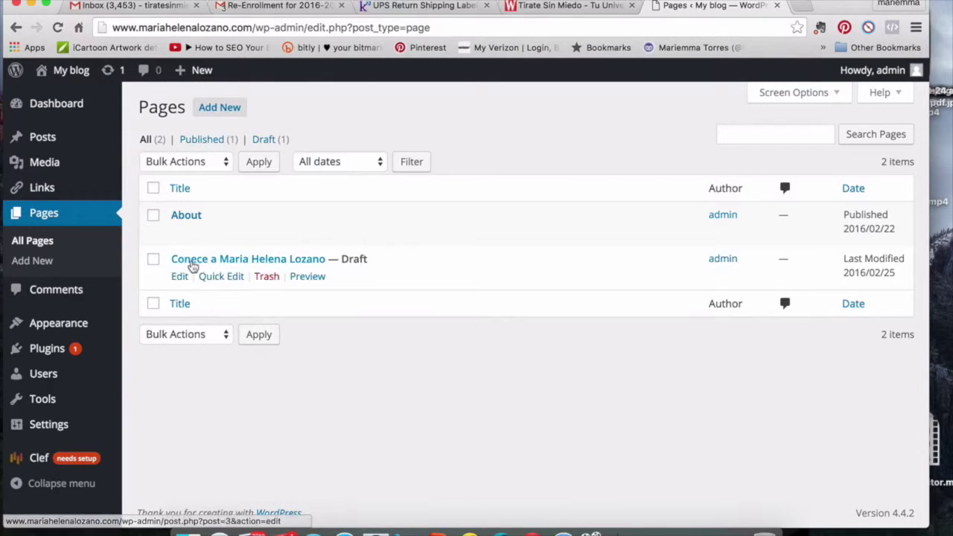
click(210, 262)
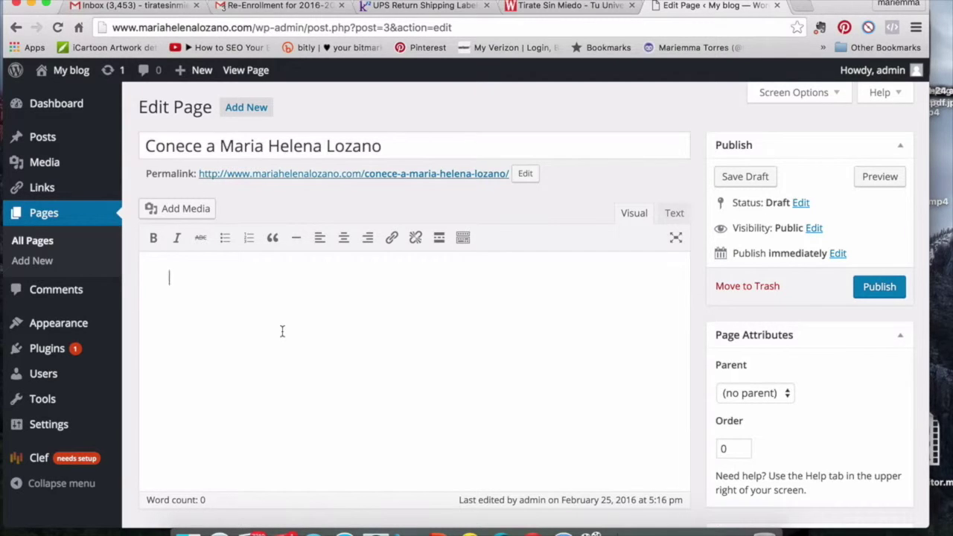
text(fhfhfhfhfhfhfhff)
key(Return)
text(ffjfjfjfjfjfjffj)
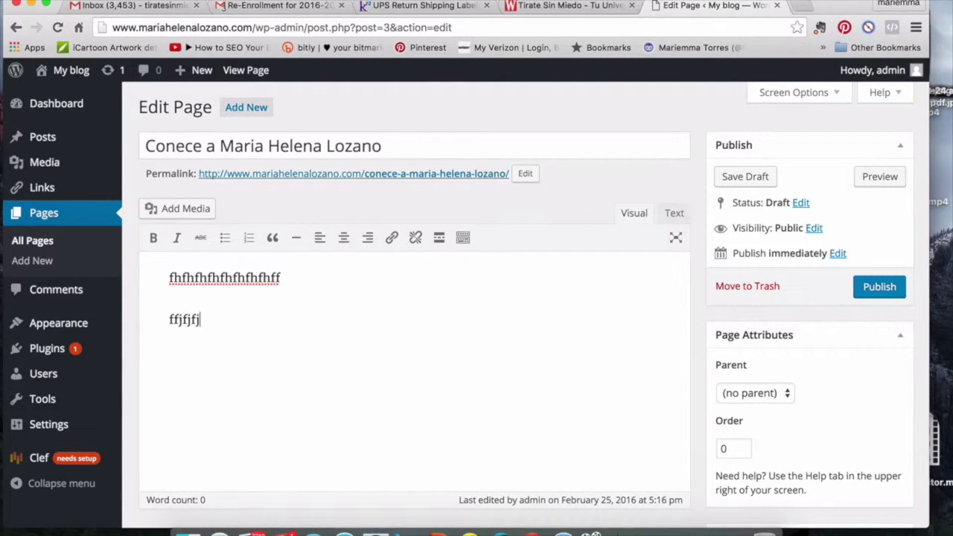
- Publish the "Conece a" page
scroll(489, 334, down, 4)
scroll(489, 335, up, 4)
click(883, 295)
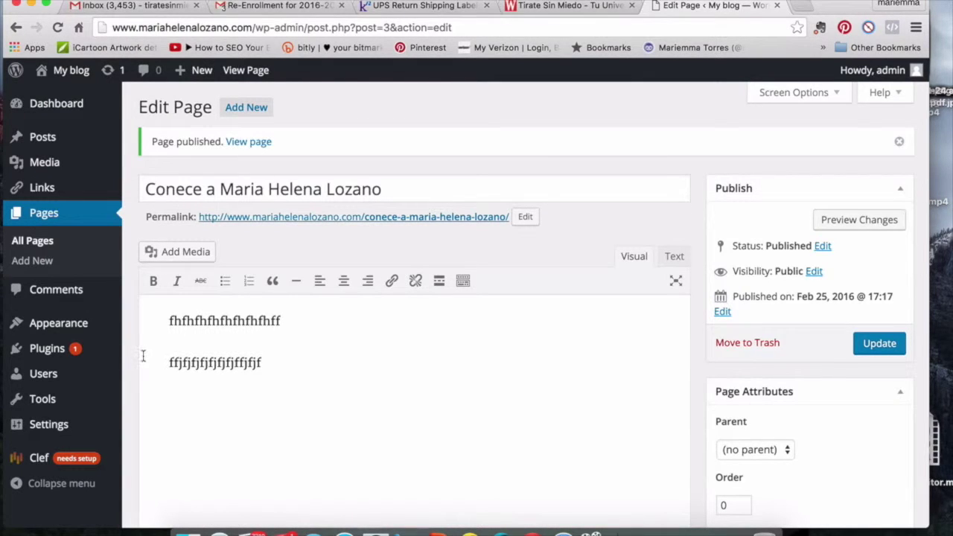
- Create a new navigation menu named "Menu # 1"
mouse_move(69, 335)
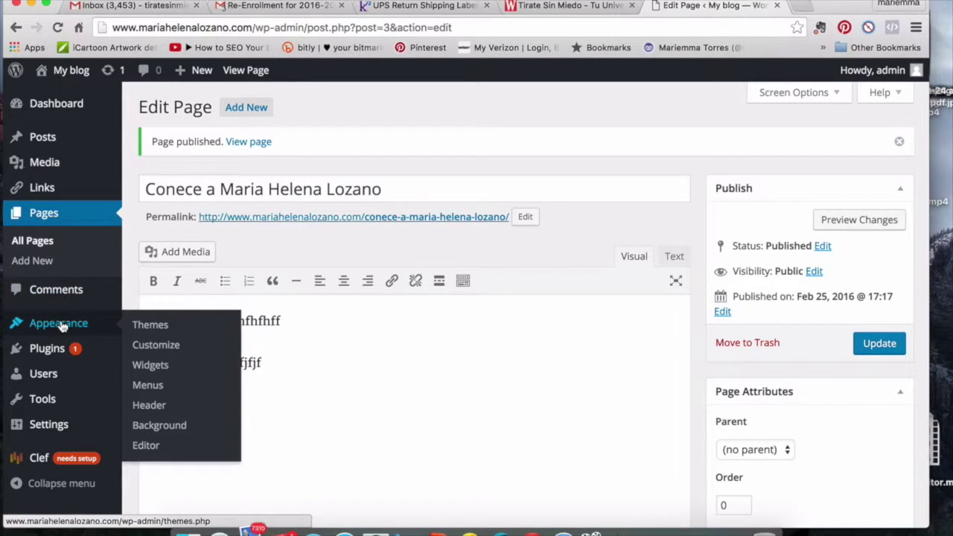
click(152, 390)
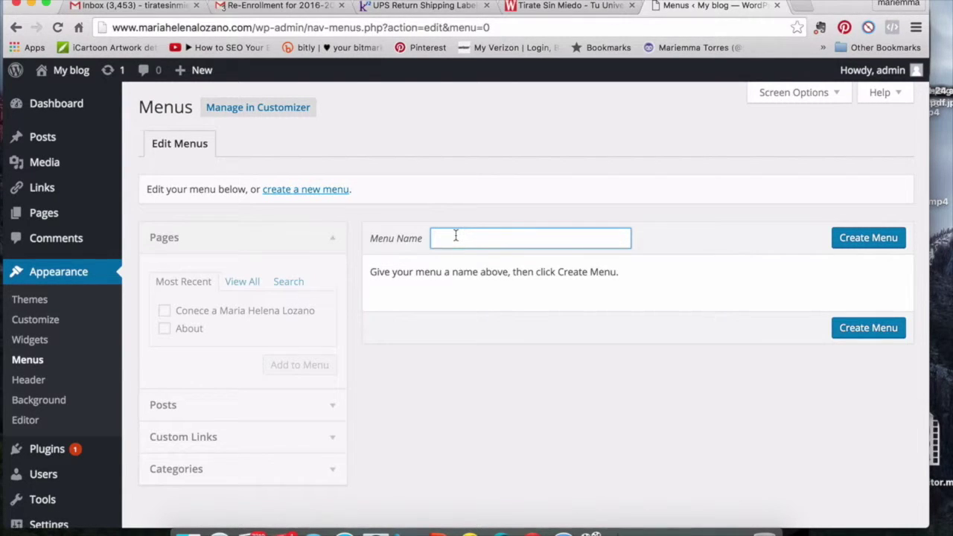
text(Menu )
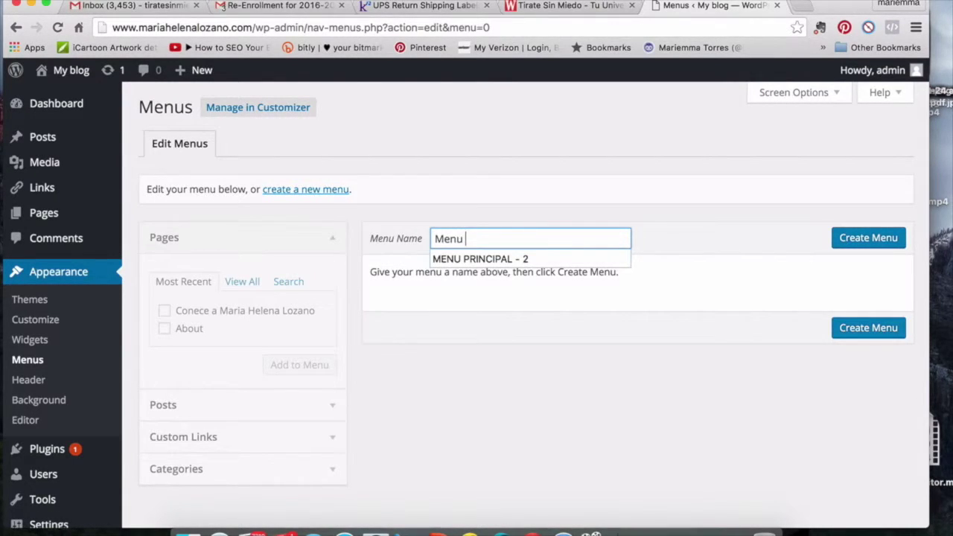
text(# 1)
click(870, 244)
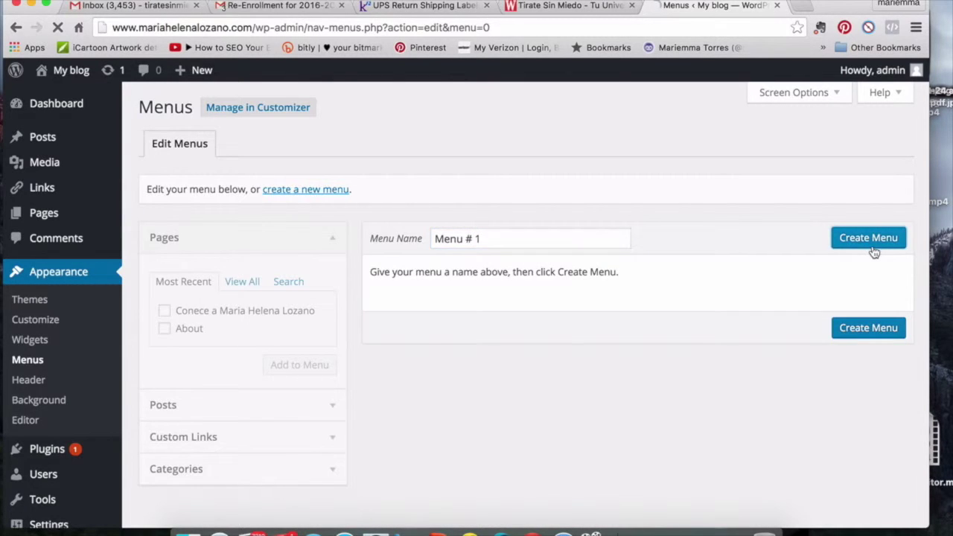
- Assign Menu # 1 to the Primary Menu theme location, save it and visit the site
click(164, 311)
scroll(290, 350, down, 2)
scroll(289, 351, down, 1)
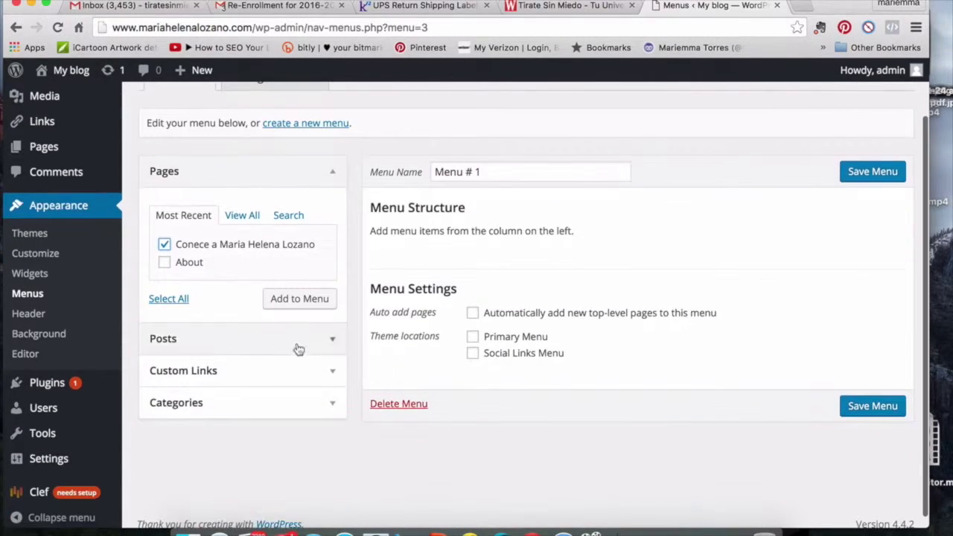
click(473, 338)
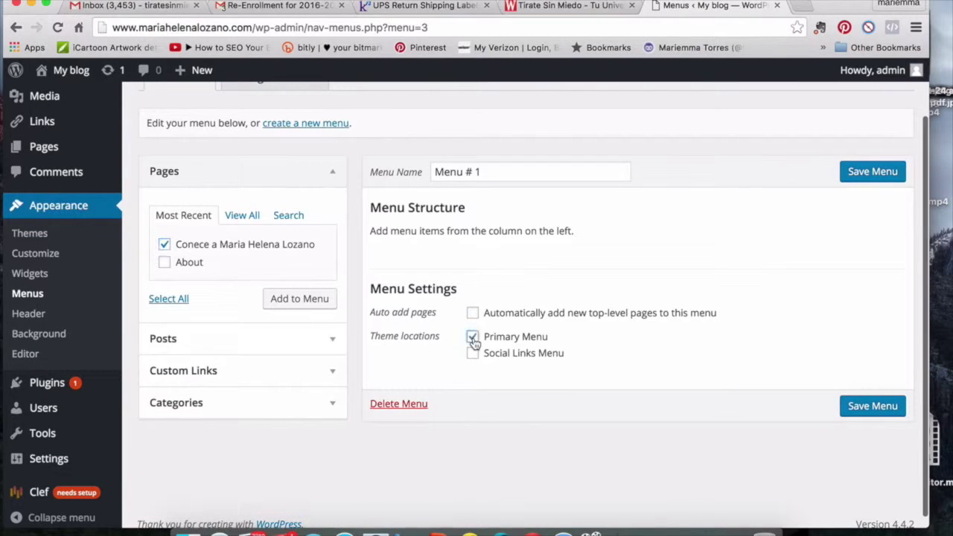
click(867, 414)
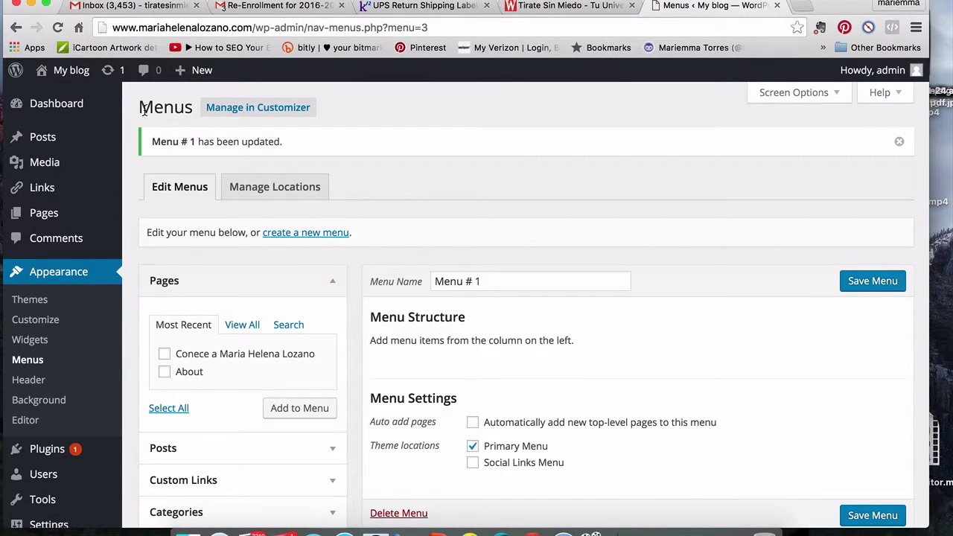
mouse_move(72, 71)
click(64, 98)
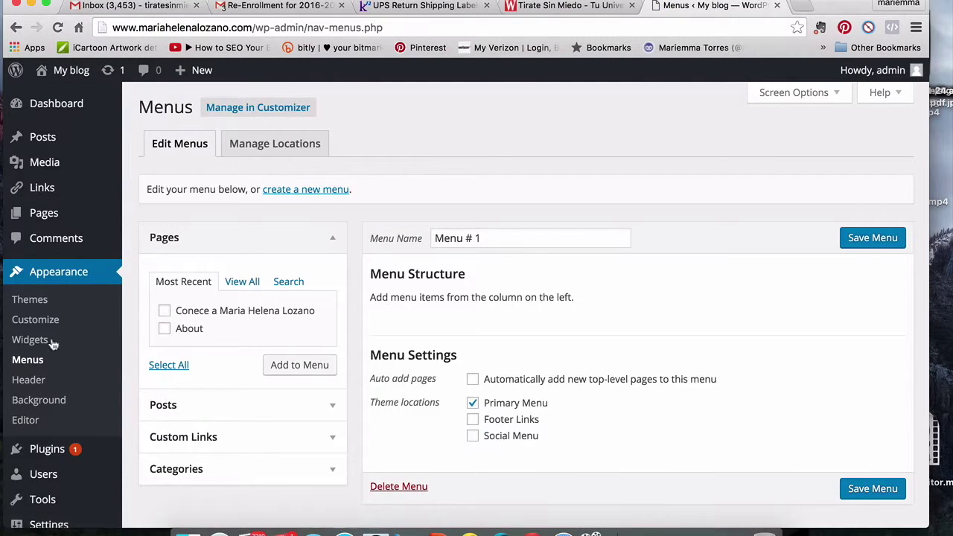
- Add the "Conece a" page to Menu # 1 and save the menu
click(165, 310)
click(277, 365)
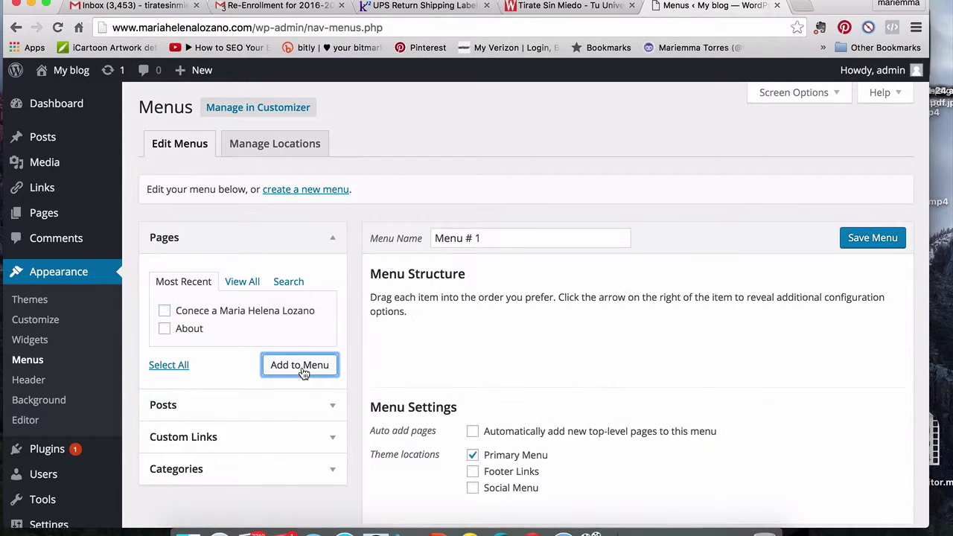
click(875, 237)
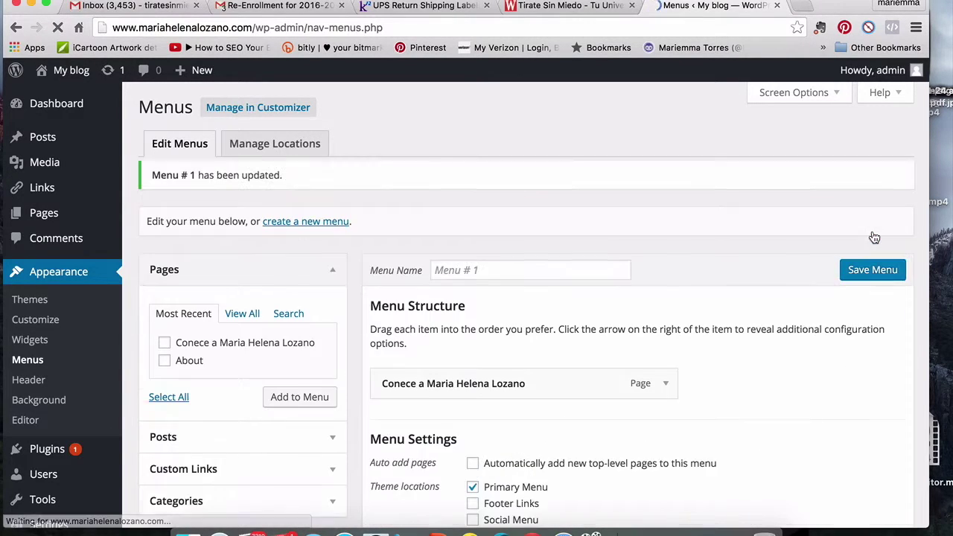
- Check the navigation menu on the live site and return to the menu editor
mouse_move(61, 73)
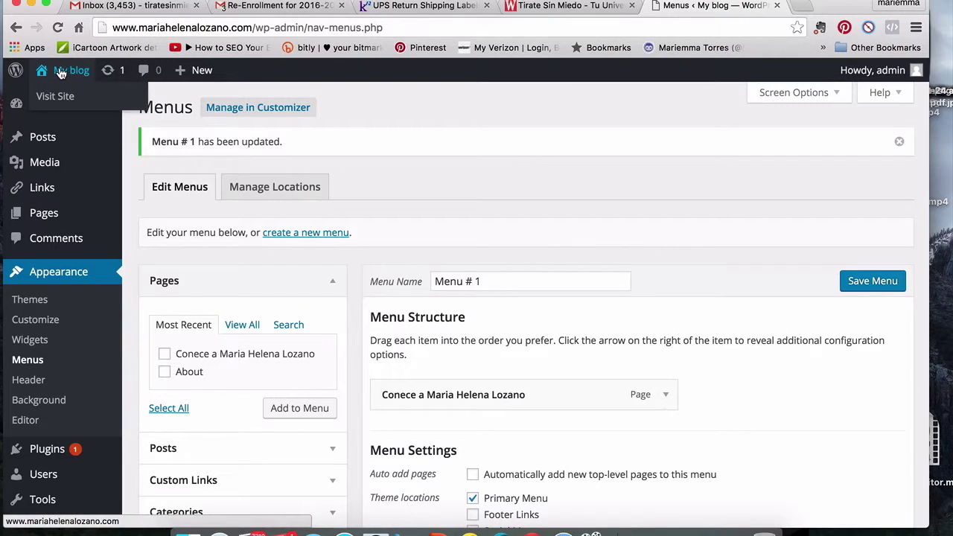
click(57, 97)
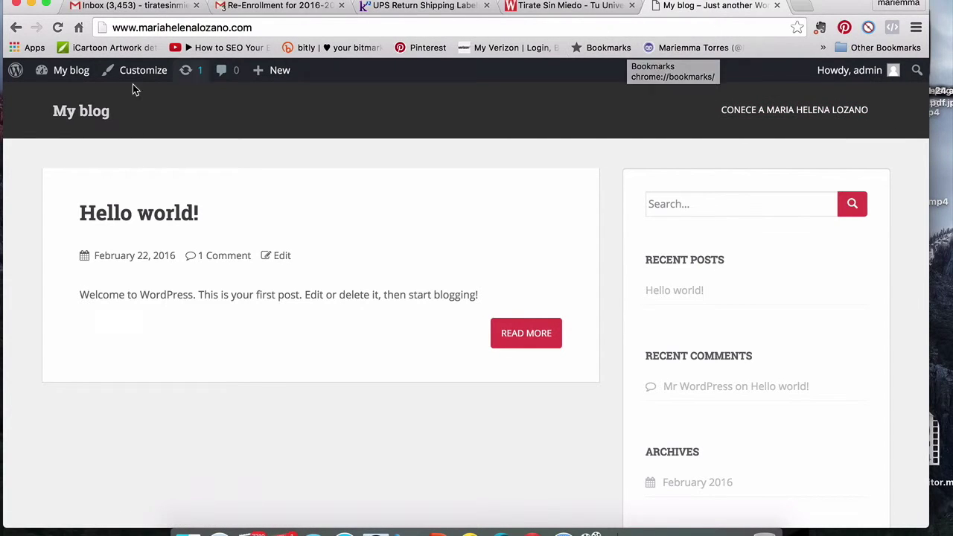
mouse_move(56, 78)
click(60, 99)
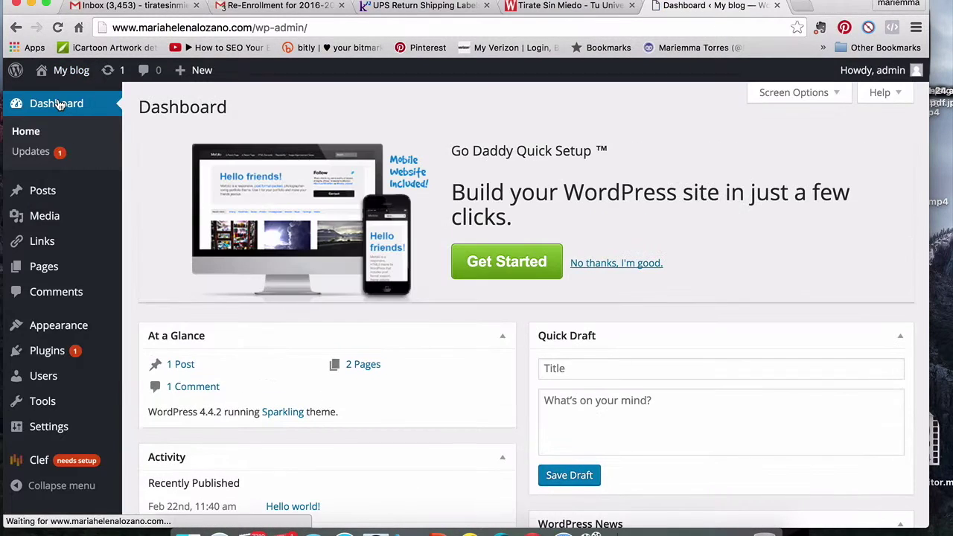
mouse_move(61, 326)
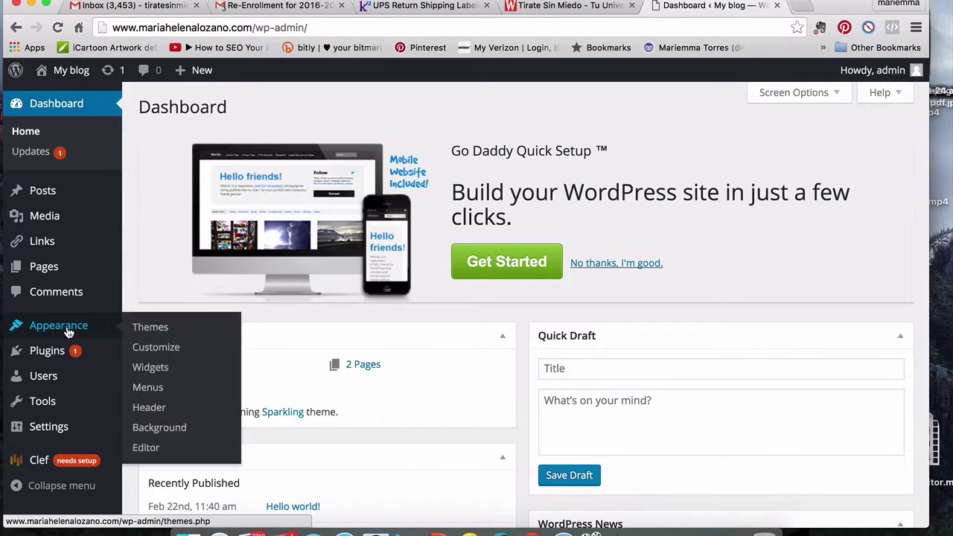
click(148, 388)
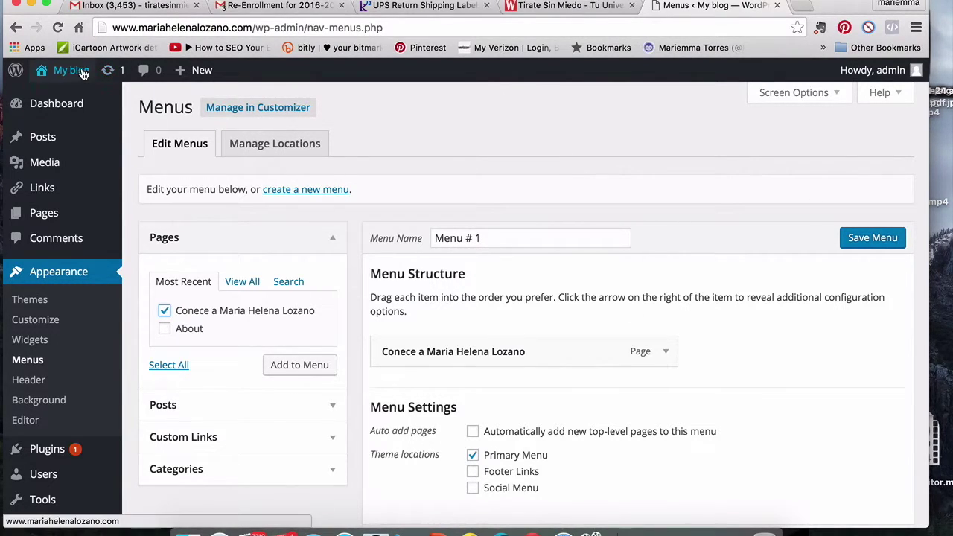
- Check the blog's live front page and return to the admin dashboard
mouse_move(67, 70)
click(59, 98)
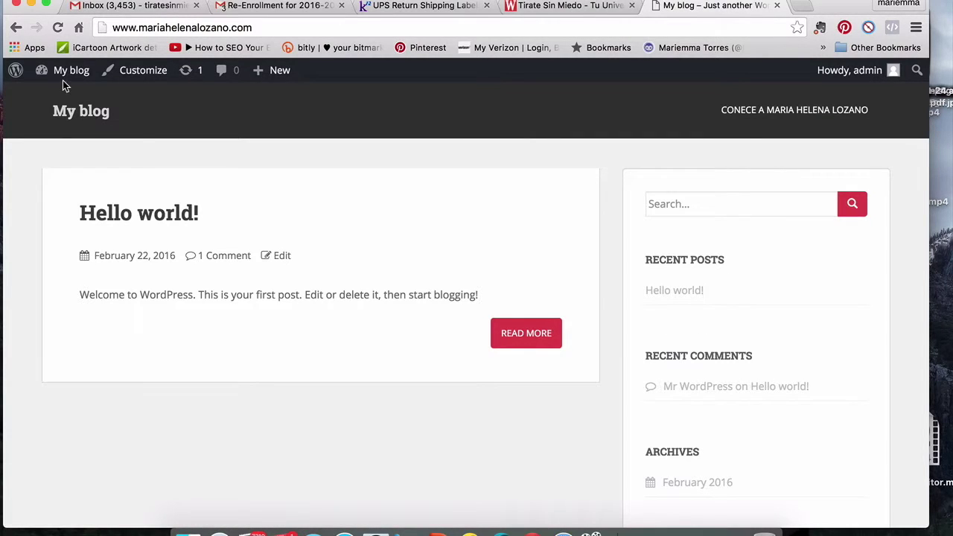
mouse_move(63, 74)
click(59, 103)
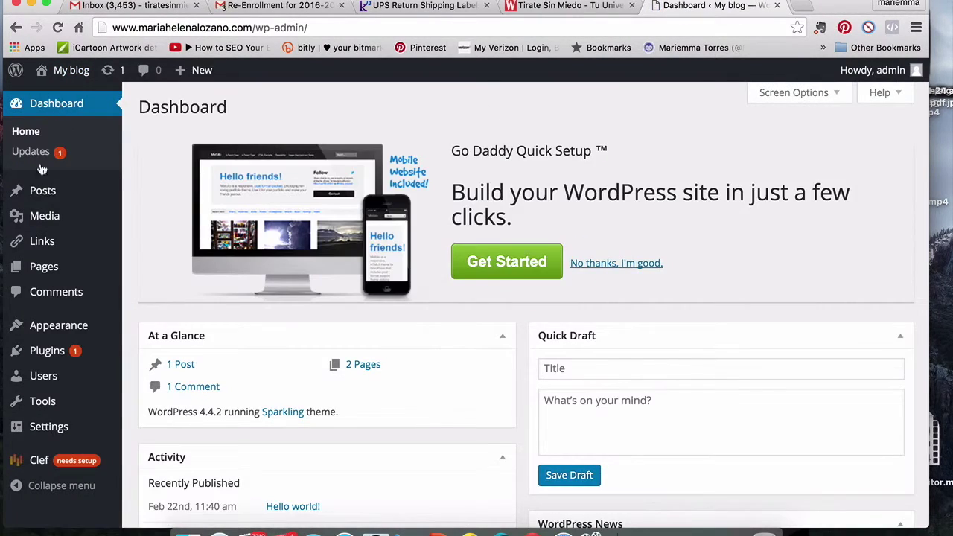
- Start a new blog post titled "que es el Internet marketing"
mouse_move(43, 200)
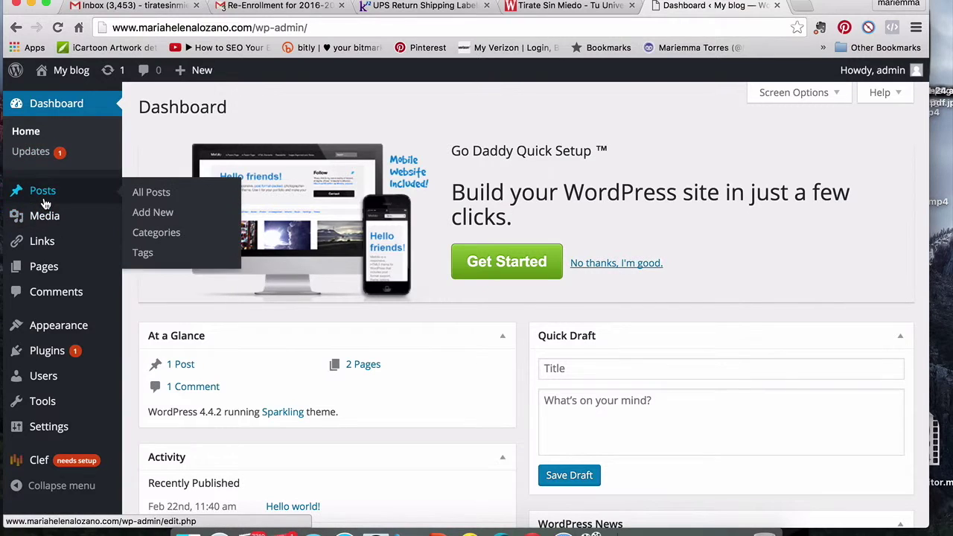
click(156, 214)
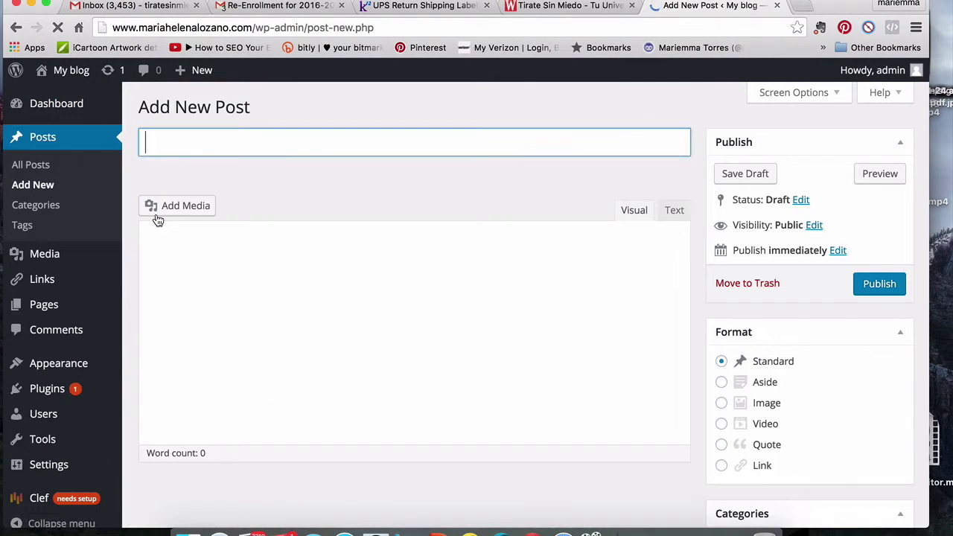
text(que e)
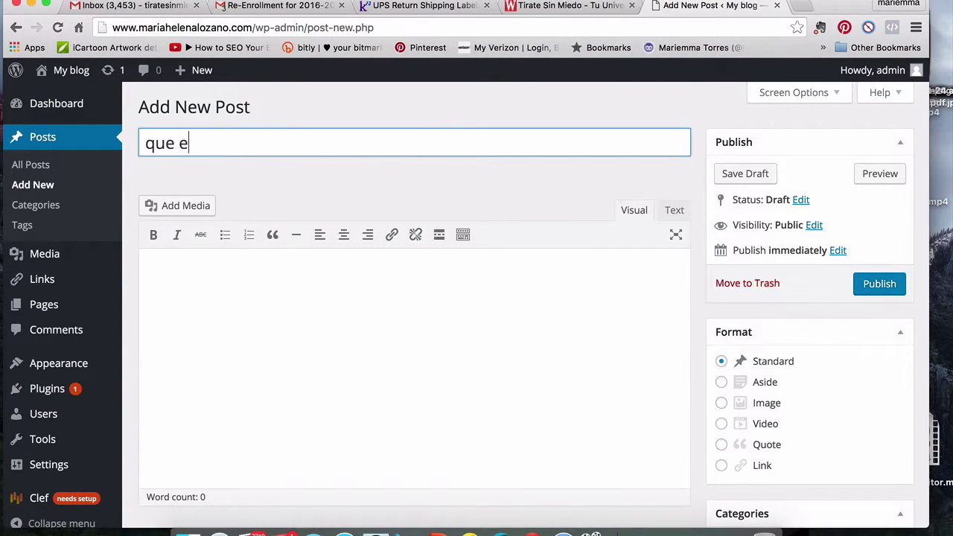
text(s el lnternet marketing)
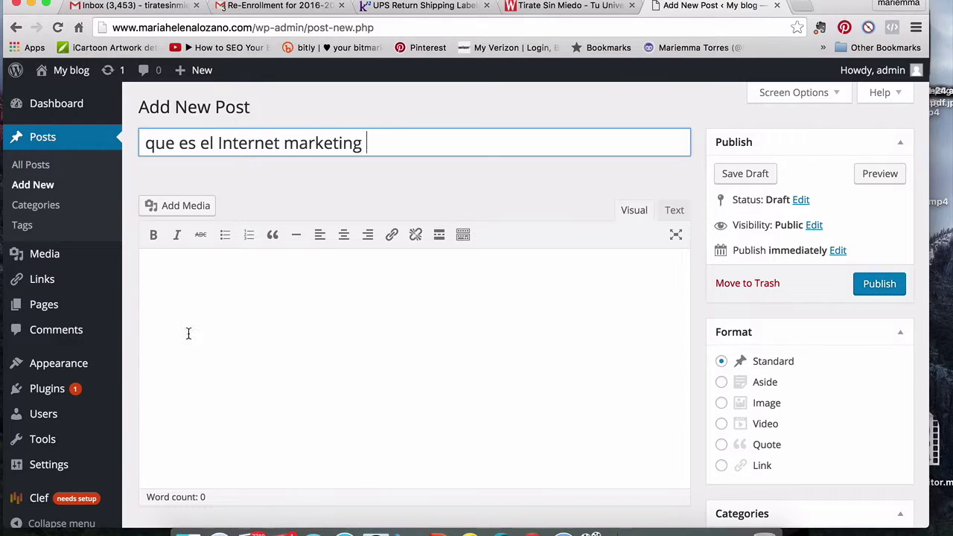
- Publish the post with the body text "cbvbcbvbvbvbvbv" and check it on the blog's live front page
click(239, 337)
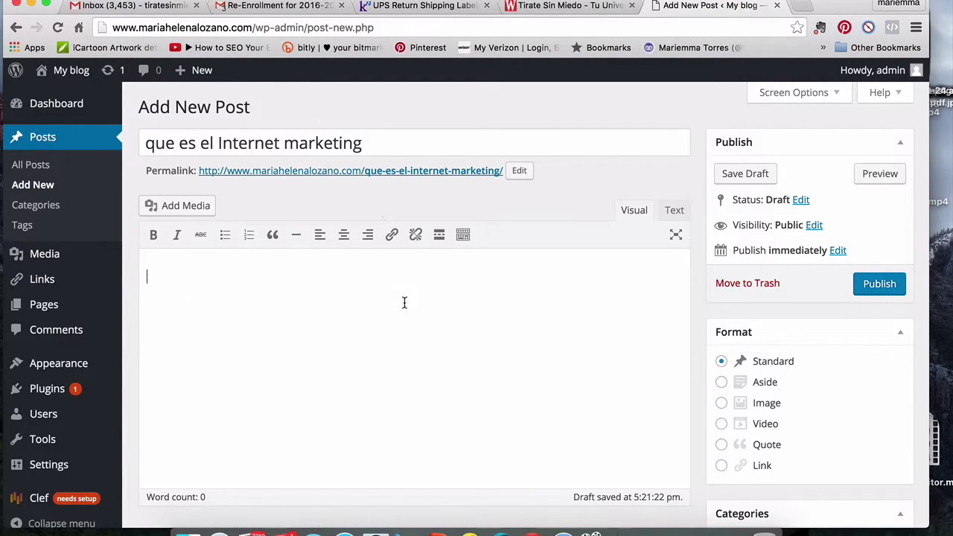
text(cbvbcbvbvbvbvbv)
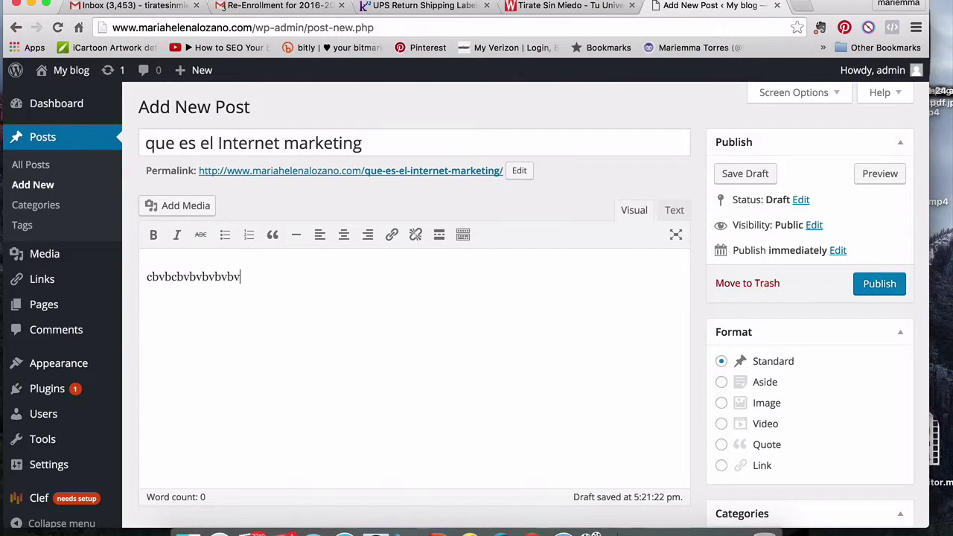
click(874, 289)
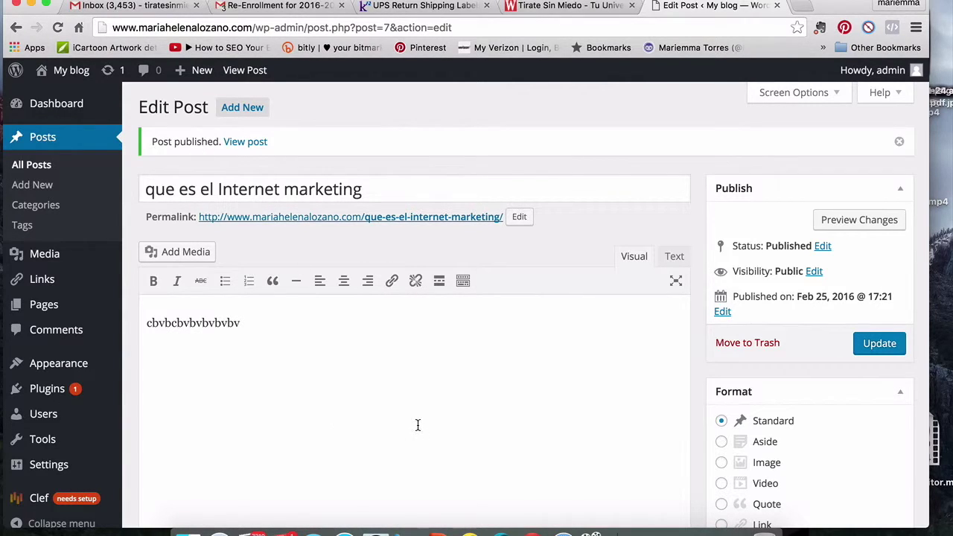
mouse_move(71, 70)
click(58, 99)
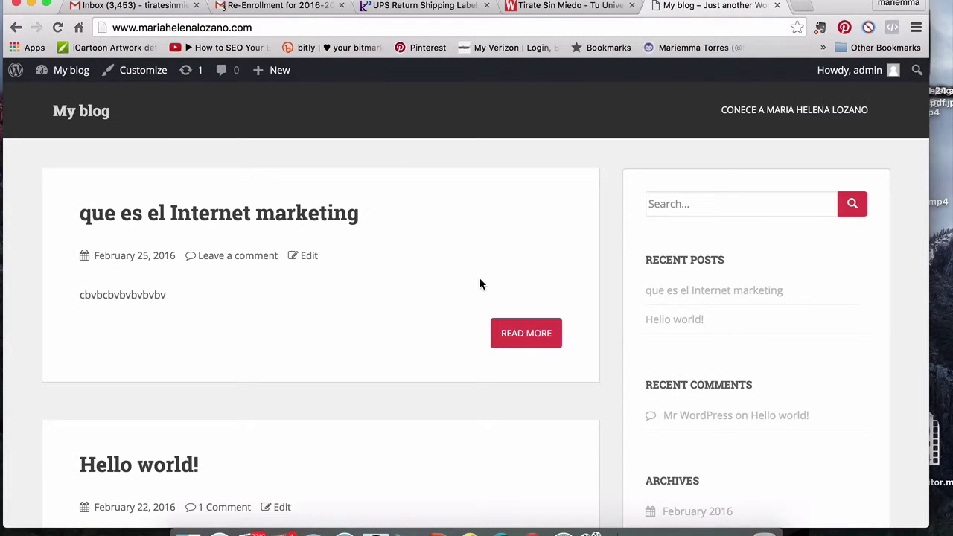